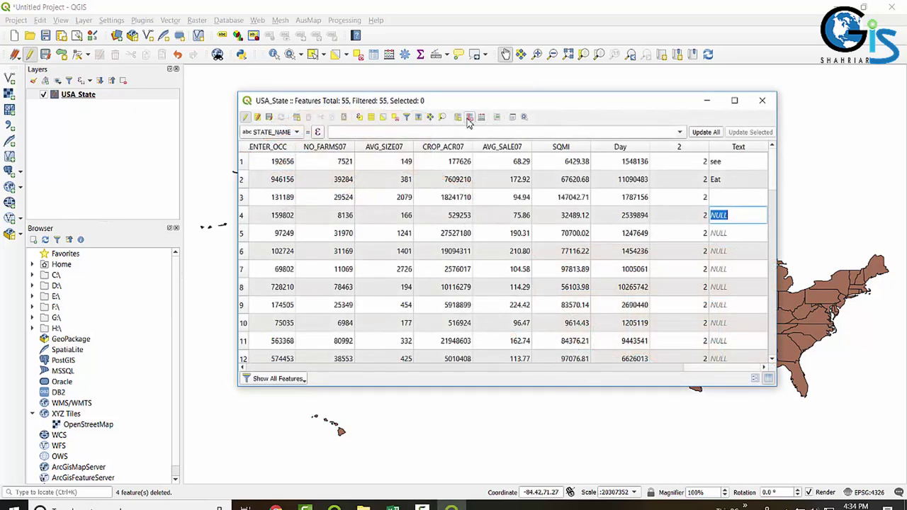
# Create a new field named 'Integer' with type Whole number (integer) in USA_State
pyautogui.click(469, 117)
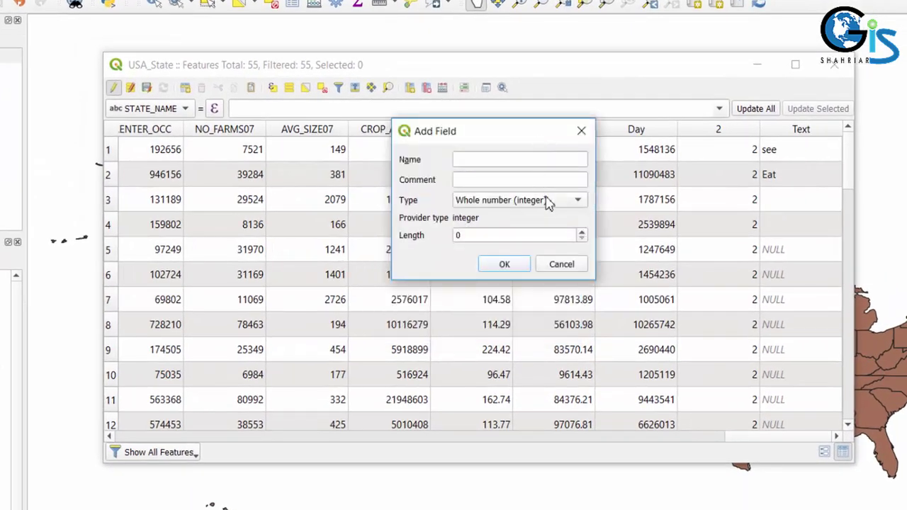
pyautogui.click(552, 201)
pyautogui.click(553, 202)
pyautogui.click(522, 156)
pyautogui.write('Intega')
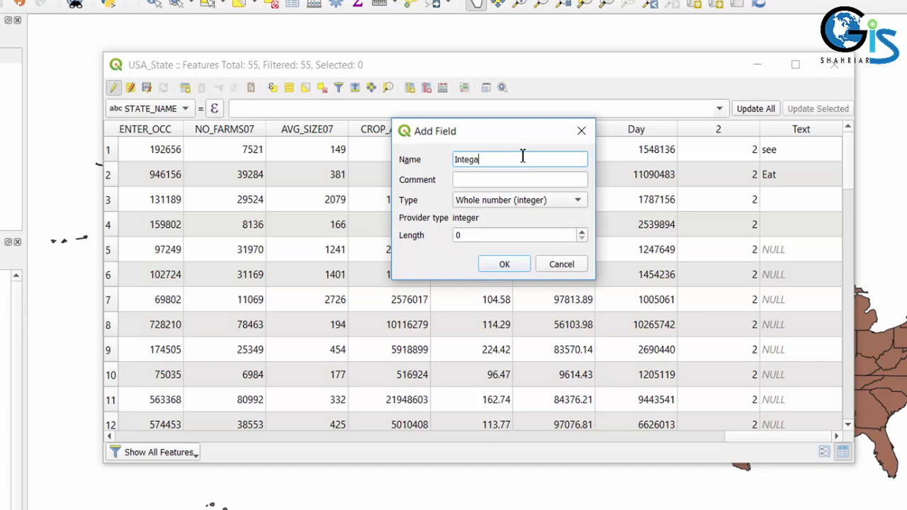
pyautogui.press('BackSpace')
pyautogui.write('er')
pyautogui.click(504, 264)
# Test letters in row 1's Integer cell, discard them, then enter 123
pyautogui.hscroll(5, 773, 437)
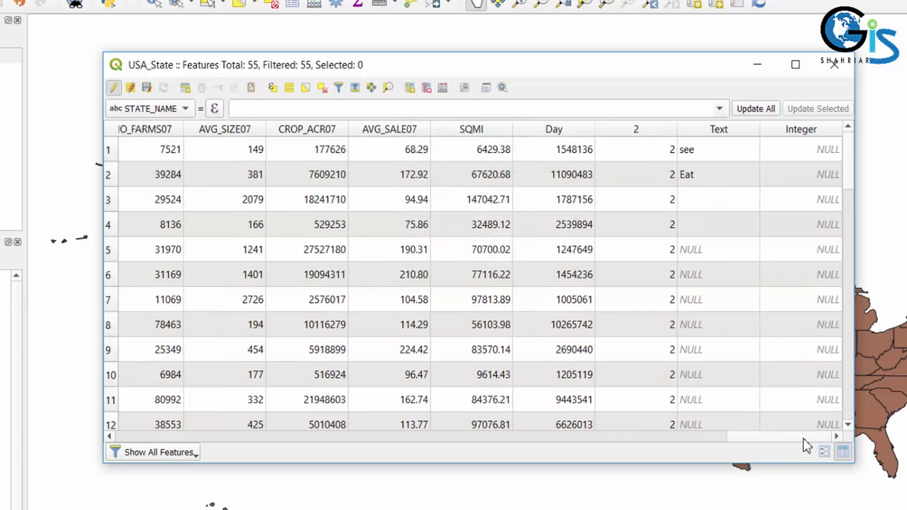
pyautogui.doubleClick(814, 150)
pyautogui.write('ff')
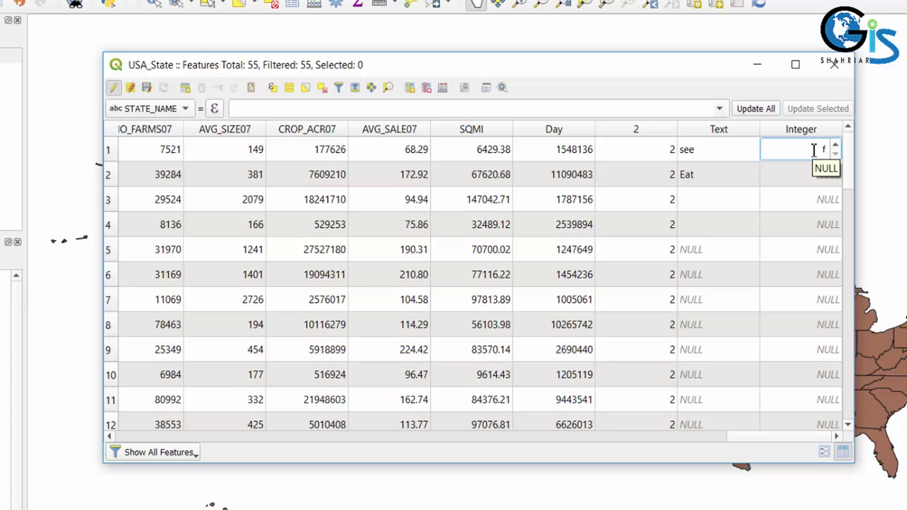
pyautogui.press('Escape')
pyautogui.doubleClick(814, 151)
pyautogui.press('Escape')
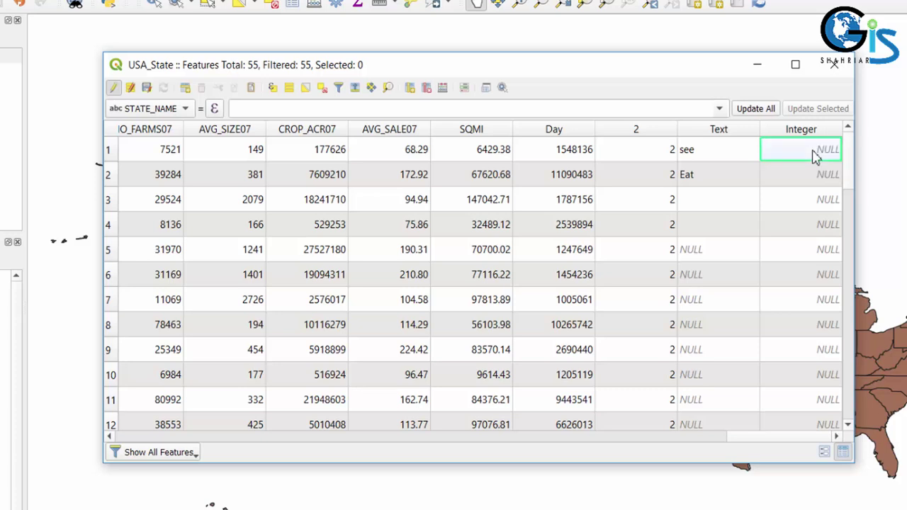
pyautogui.doubleClick(822, 150)
pyautogui.write('f')
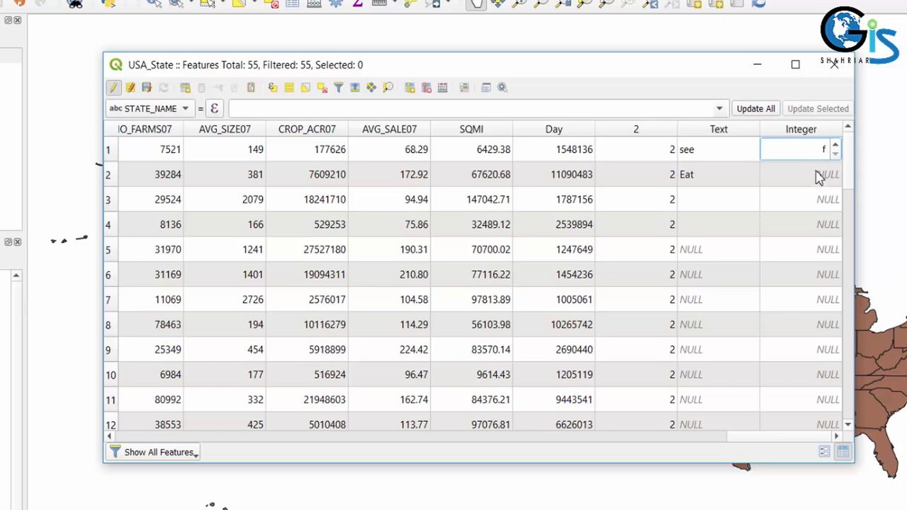
pyautogui.press('Escape')
pyautogui.doubleClick(819, 151)
pyautogui.write('123')
pyautogui.press('Return')
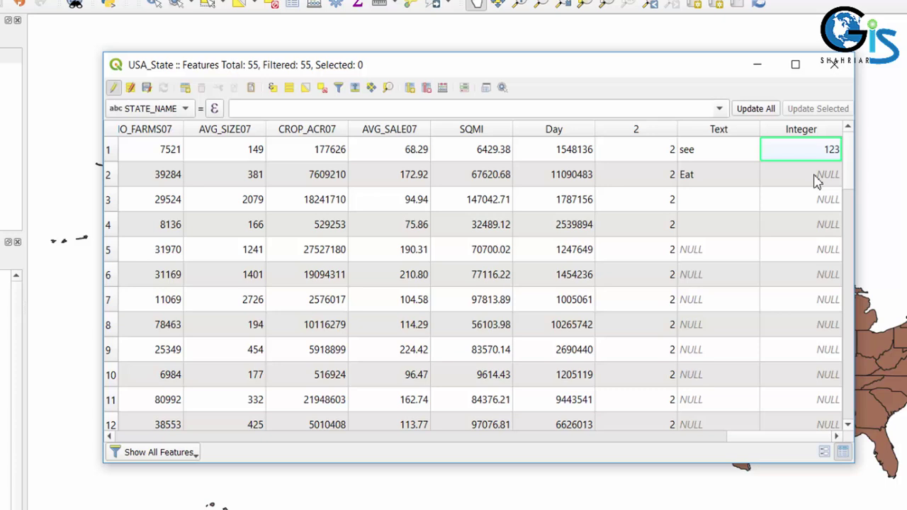
# Enter 'abcd' in row 2's Integer cell, which stays NULL, then replace it with 1234
pyautogui.doubleClick(816, 176)
pyautogui.write('abcd')
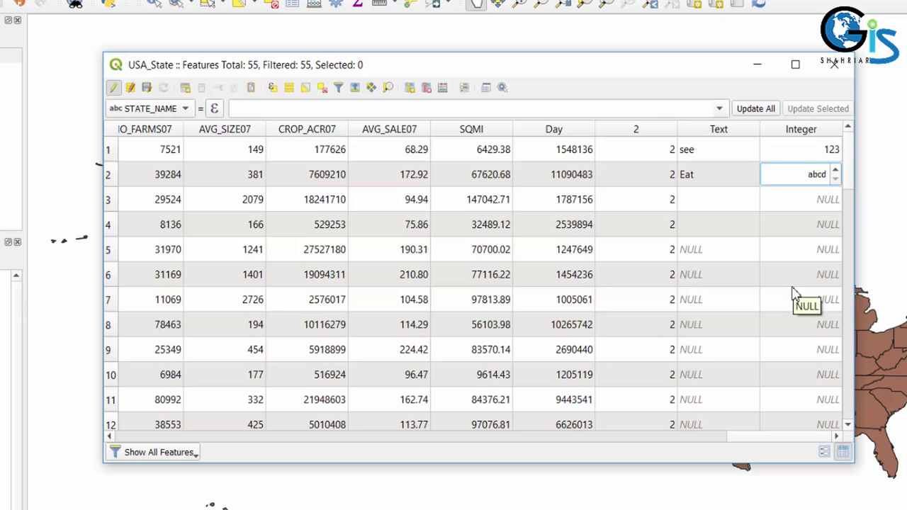
pyautogui.press('Return')
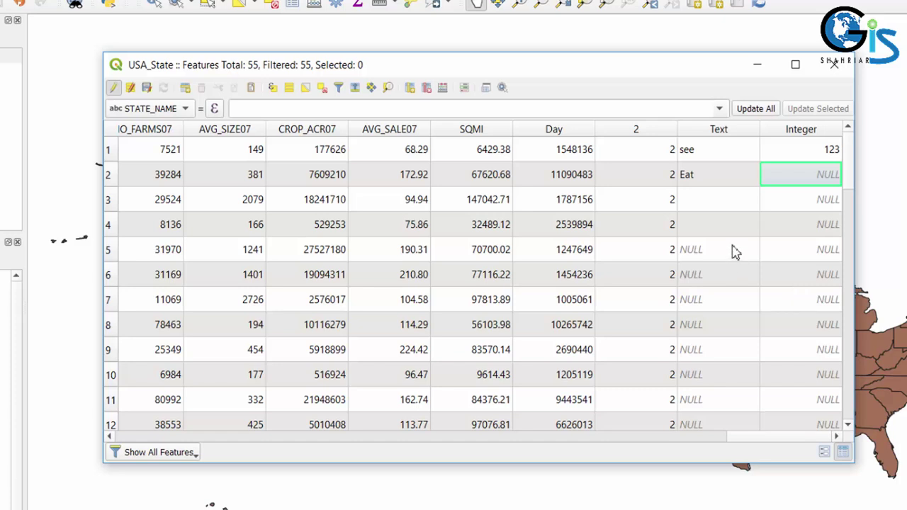
pyautogui.doubleClick(793, 176)
pyautogui.write('1234')
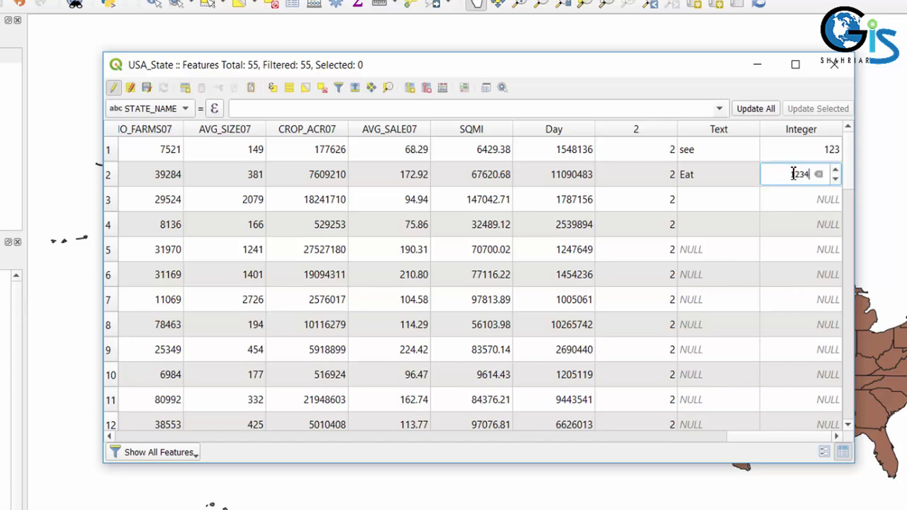
pyautogui.press('Return')
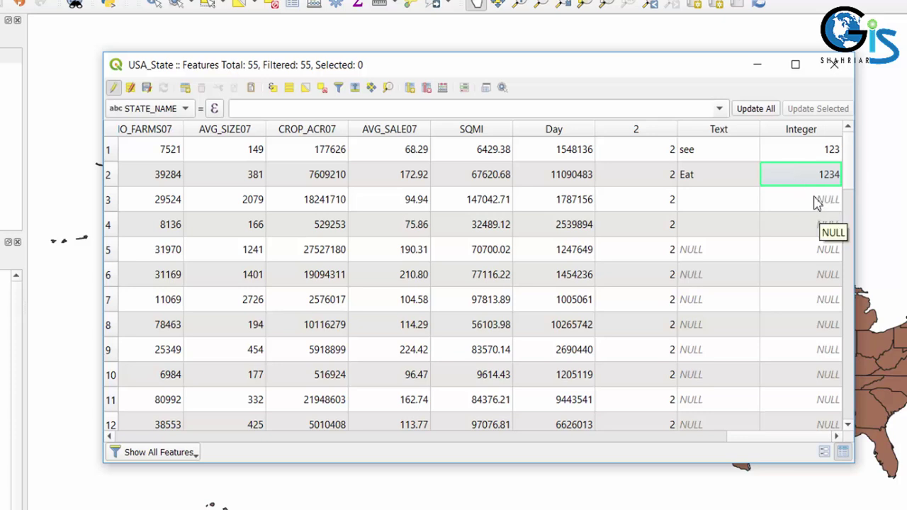
pyautogui.doubleClick(815, 198)
# Name the new field 'Shahriard' and choose Decimal number (real) as its type
pyautogui.click(409, 89)
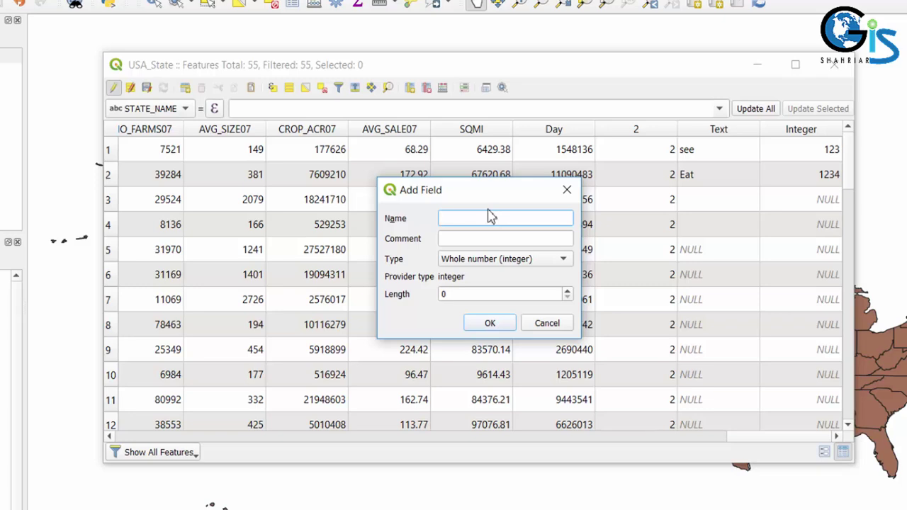
pyautogui.write('Shahriard')
pyautogui.click(498, 260)
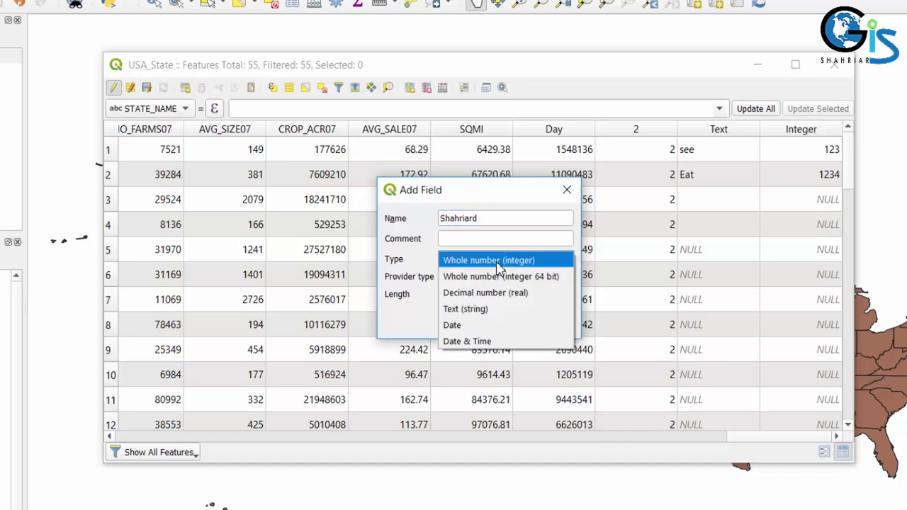
pyautogui.click(543, 296)
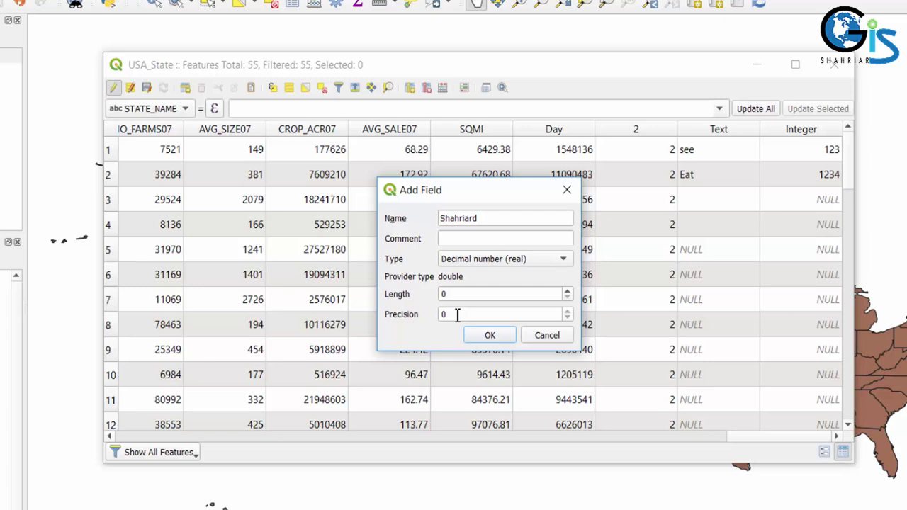
pyautogui.click(462, 296)
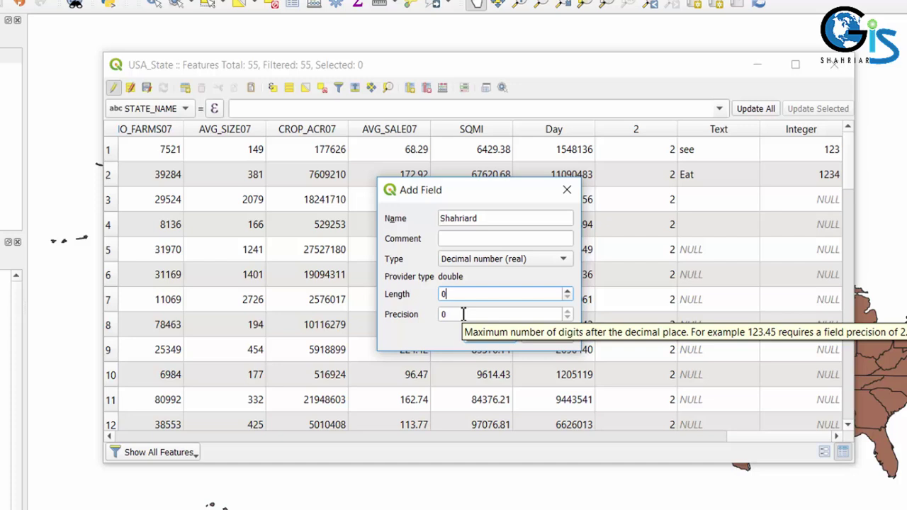
# Enter length 10 and precision 4 for the Shahriard field
pyautogui.doubleClick(463, 294)
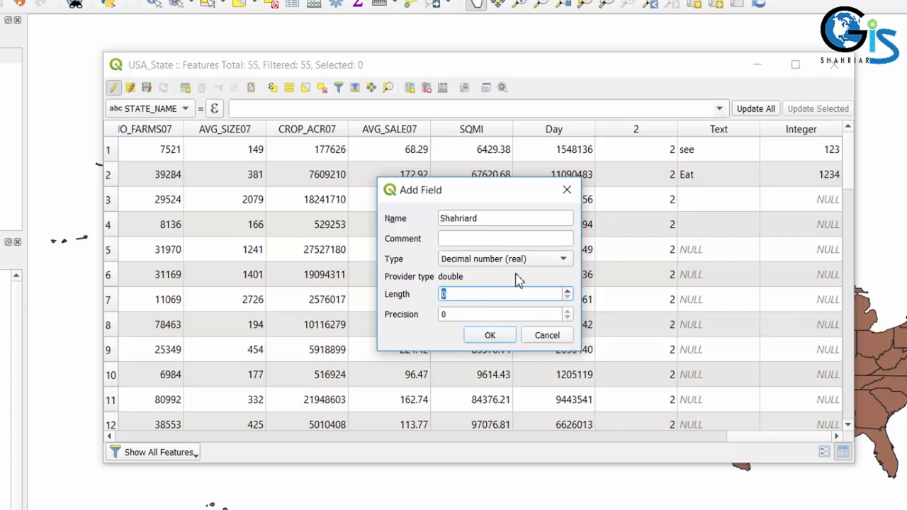
pyautogui.write('10')
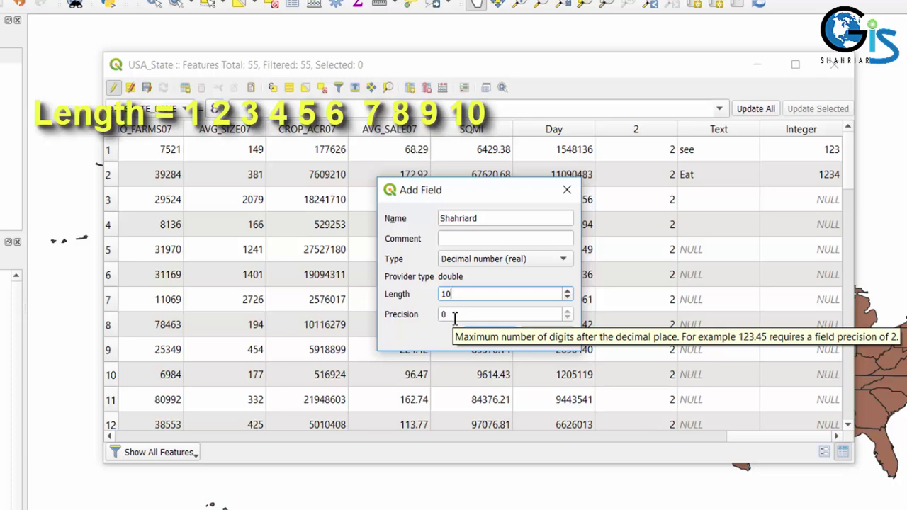
pyautogui.doubleClick(454, 317)
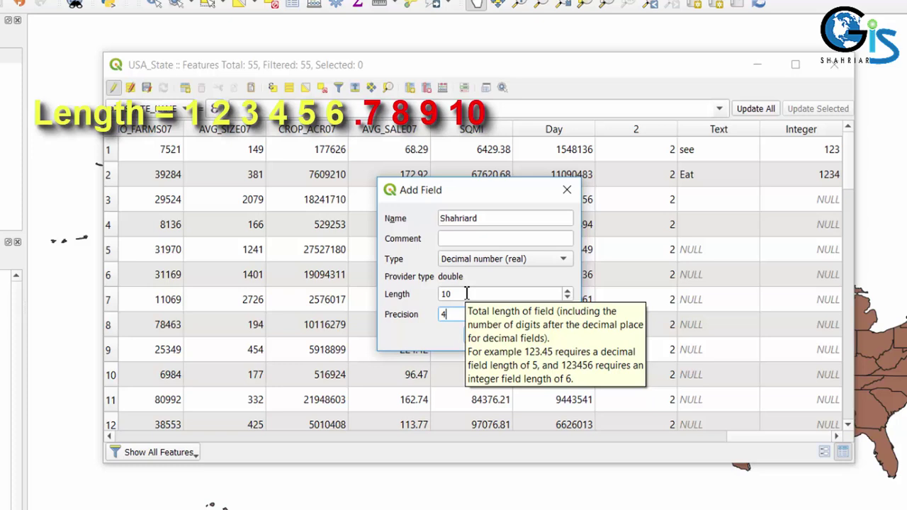
pyautogui.click(466, 293)
pyautogui.click(451, 314)
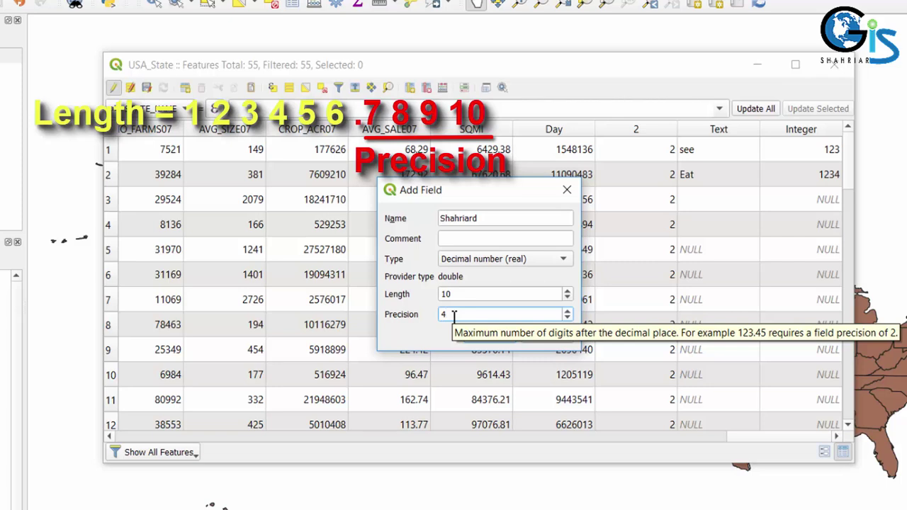
pyautogui.click(457, 294)
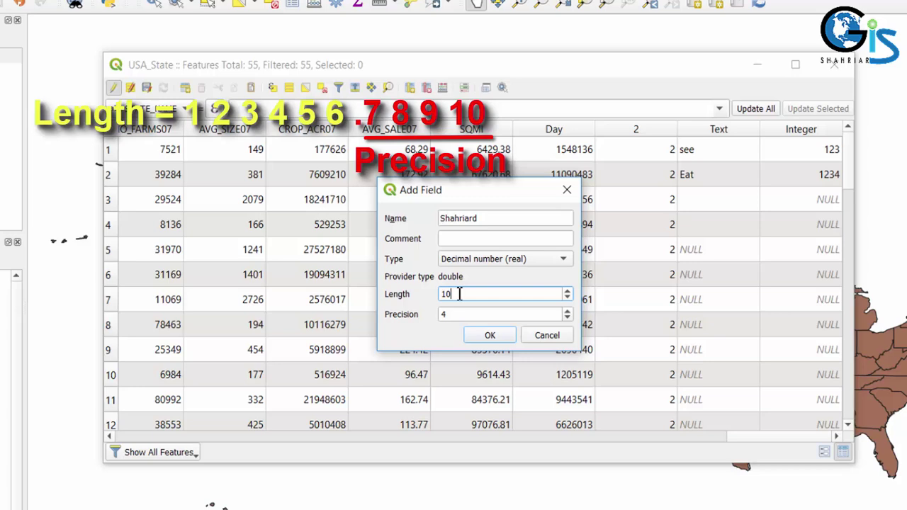
pyautogui.click(457, 314)
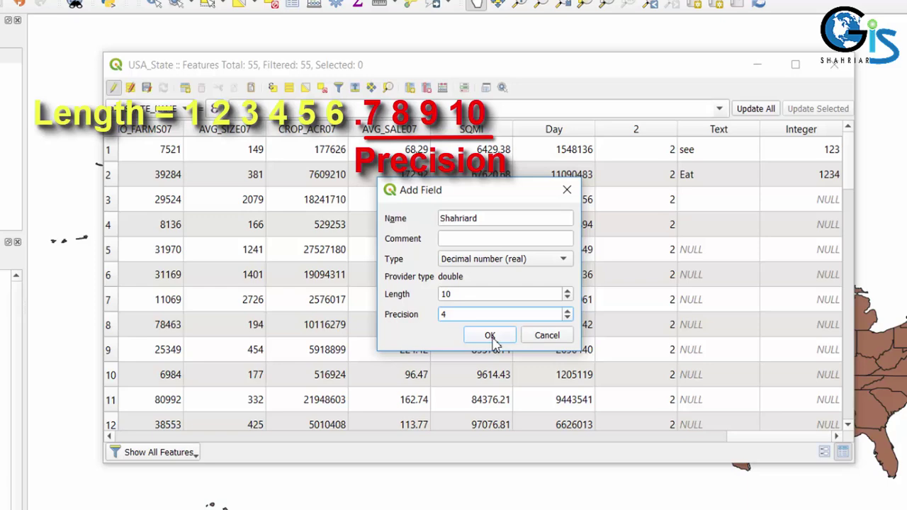
# Create the Shahriard field and type 123456.1234 into row 1's Shahriard cell
pyautogui.click(491, 339)
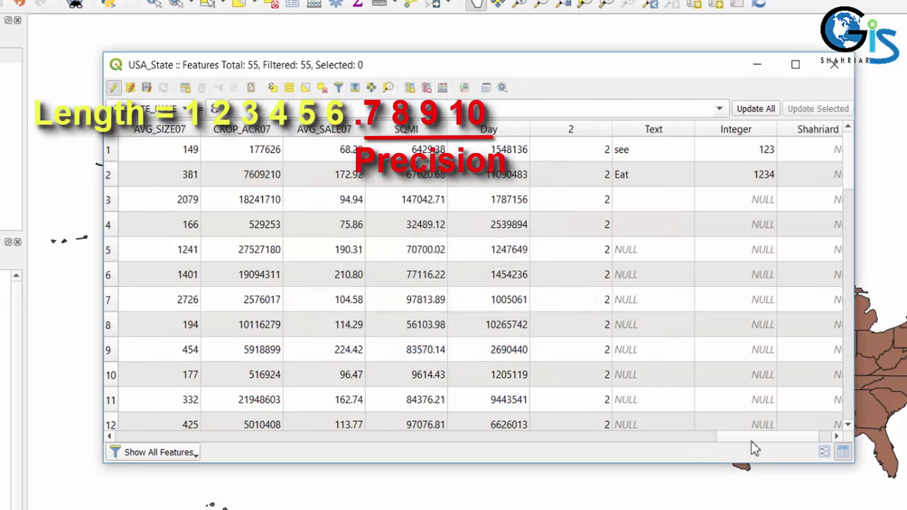
pyautogui.doubleClick(820, 152)
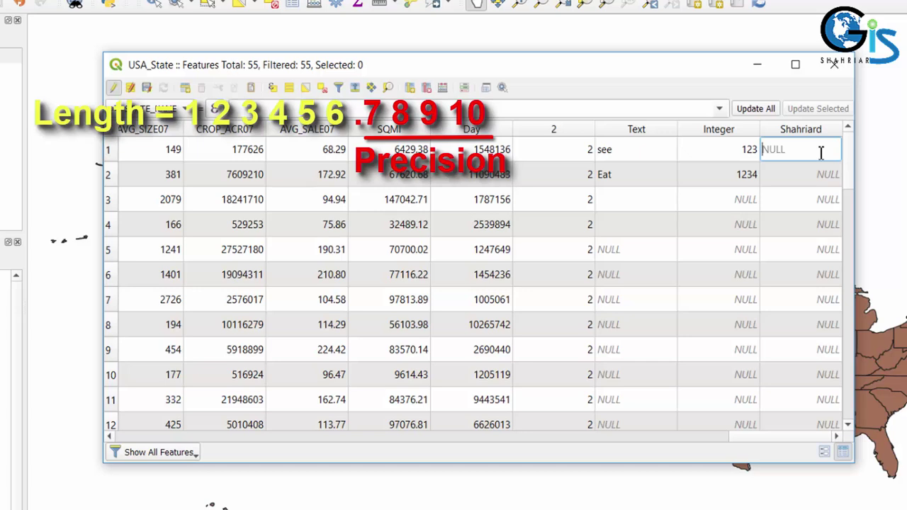
pyautogui.write('123456')
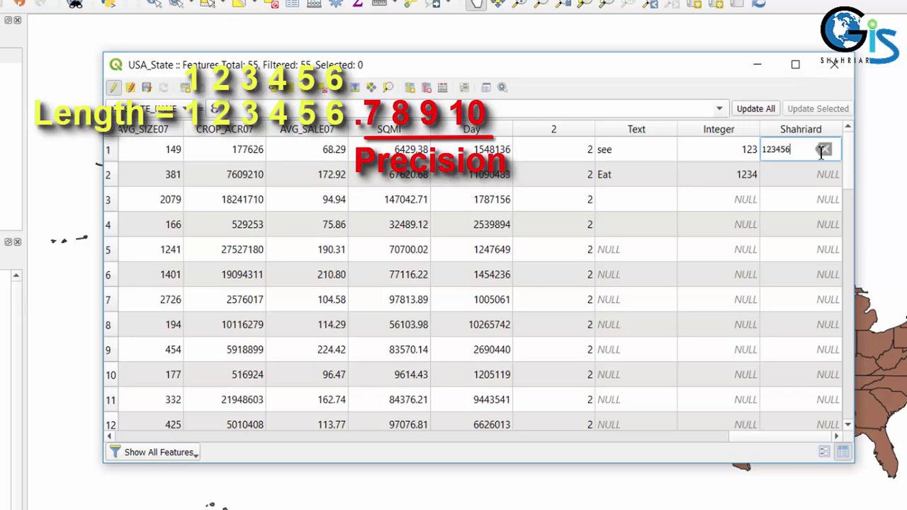
pyautogui.write('.1234')
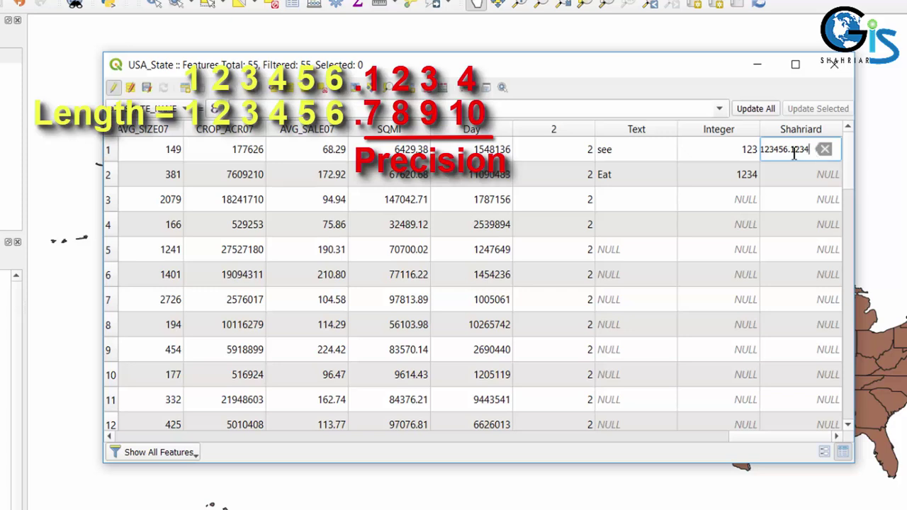
# Highlight the integer and decimal digits of 123456.1234 within the cell
pyautogui.moveTo(789, 151); pyautogui.dragTo(815, 153)
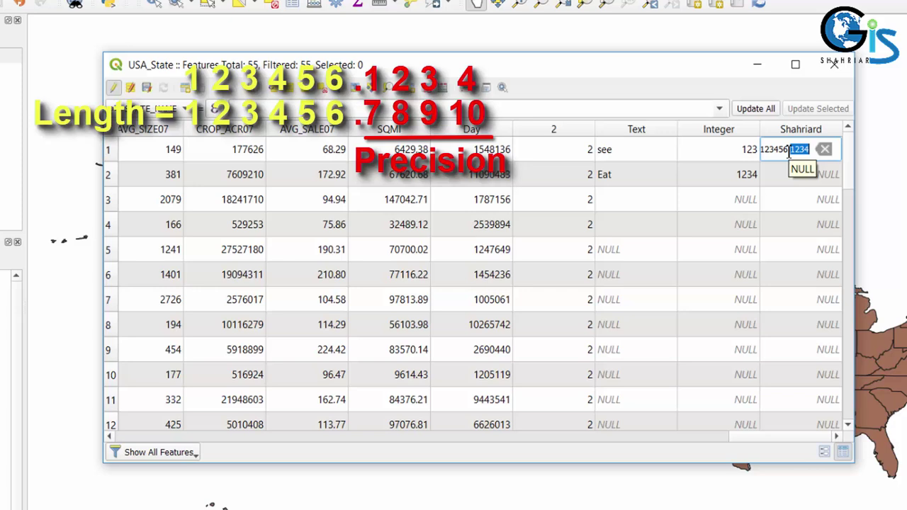
pyautogui.moveTo(789, 151); pyautogui.dragTo(758, 145)
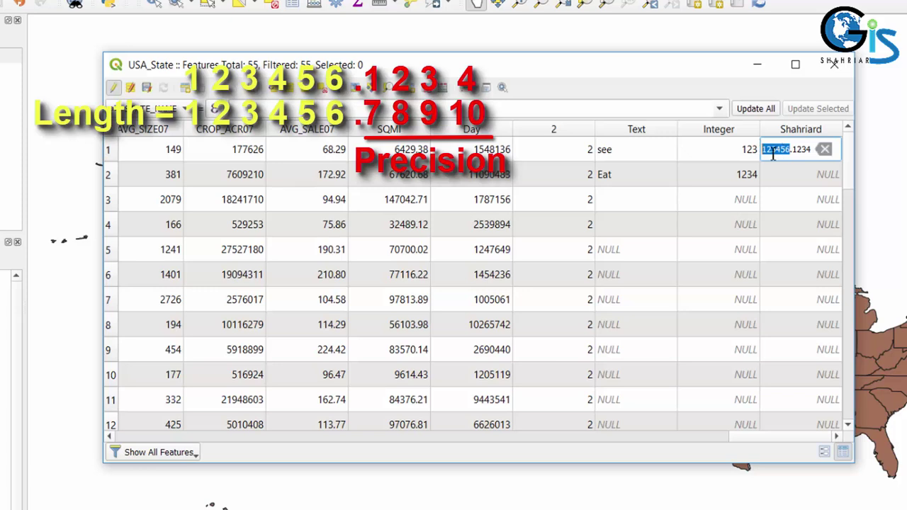
pyautogui.click(758, 148)
pyautogui.hotkey('shift', 'End')
pyautogui.click(798, 150)
pyautogui.moveTo(797, 150); pyautogui.dragTo(813, 151)
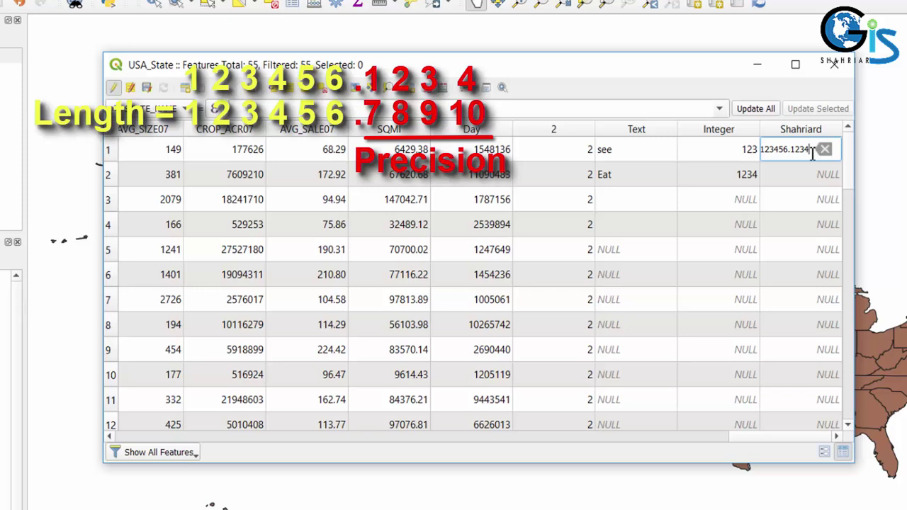
pyautogui.moveTo(811, 149)
pyautogui.mouseDown()
pyautogui.moveTo(761, 150)
pyautogui.moveTo(808, 149)
pyautogui.mouseUp()
# Move to row 2's Shahriard cell so row 1 keeps 123456.1234
pyautogui.click(807, 175)
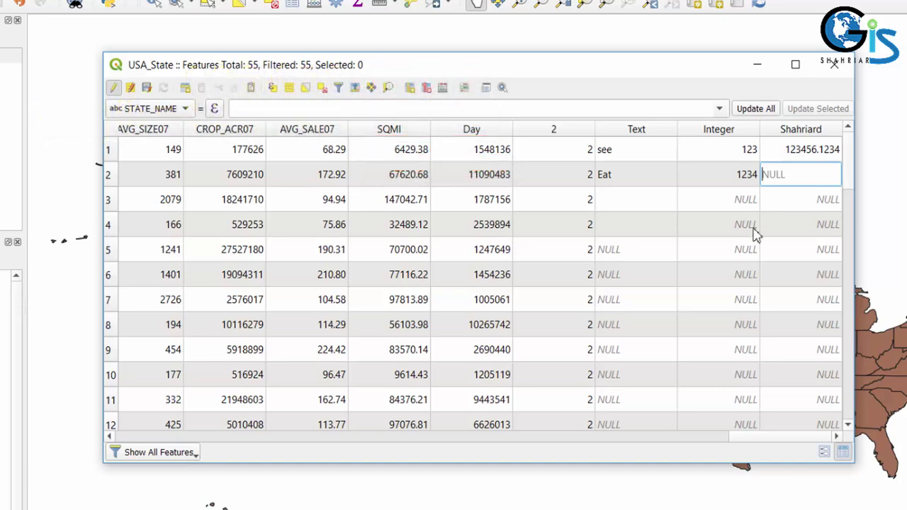